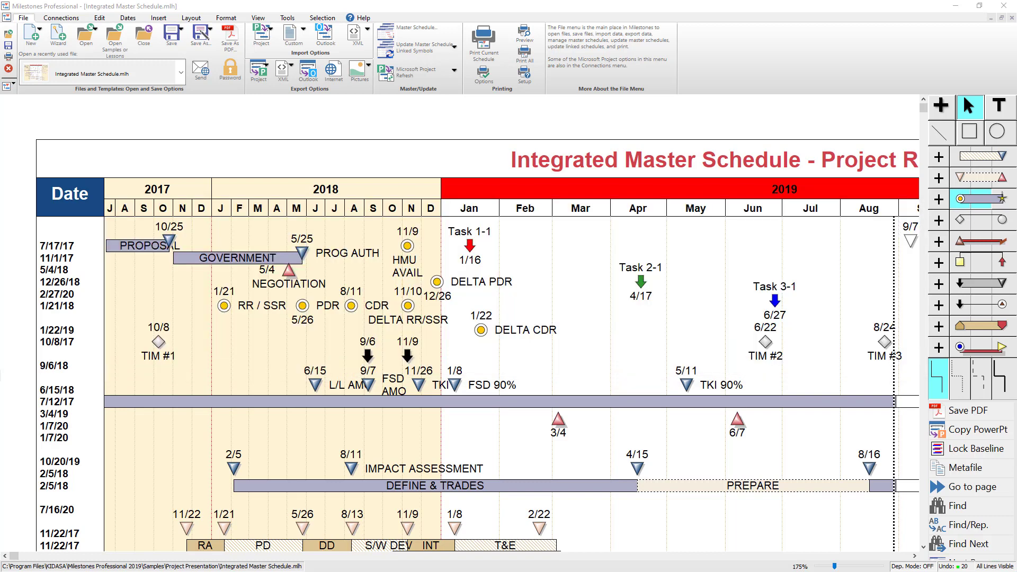
Step: Review the predefined symbol date formats in the Set Symbol Date Display settings from the Dates tab
left_click(131, 22)
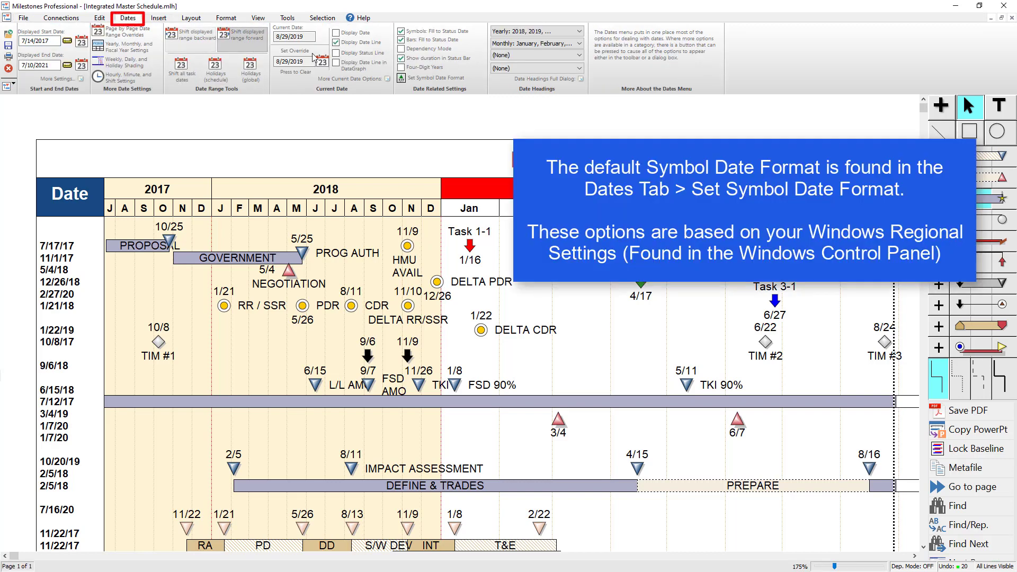
left_click(432, 80)
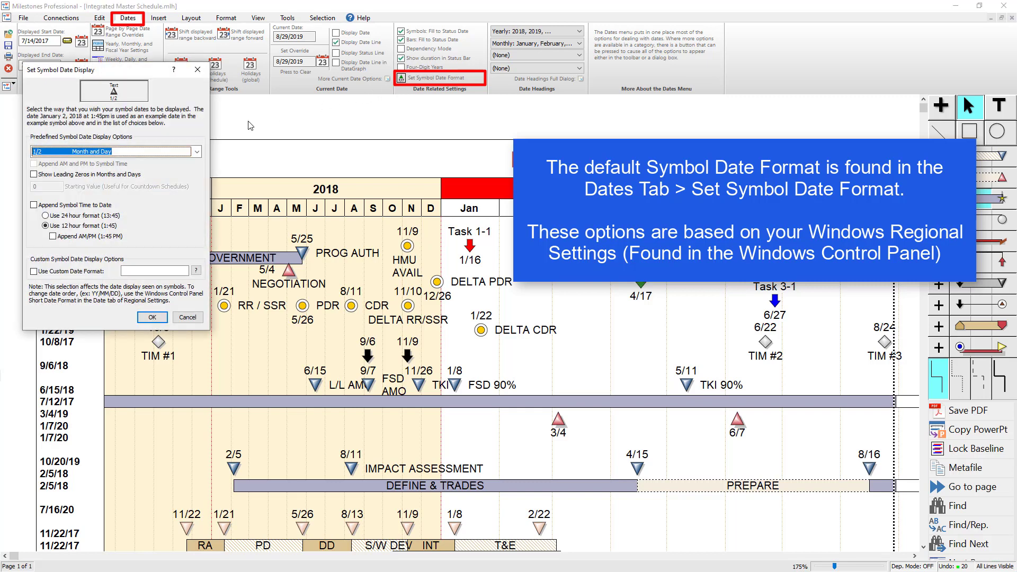
left_click(198, 152)
left_click(197, 163)
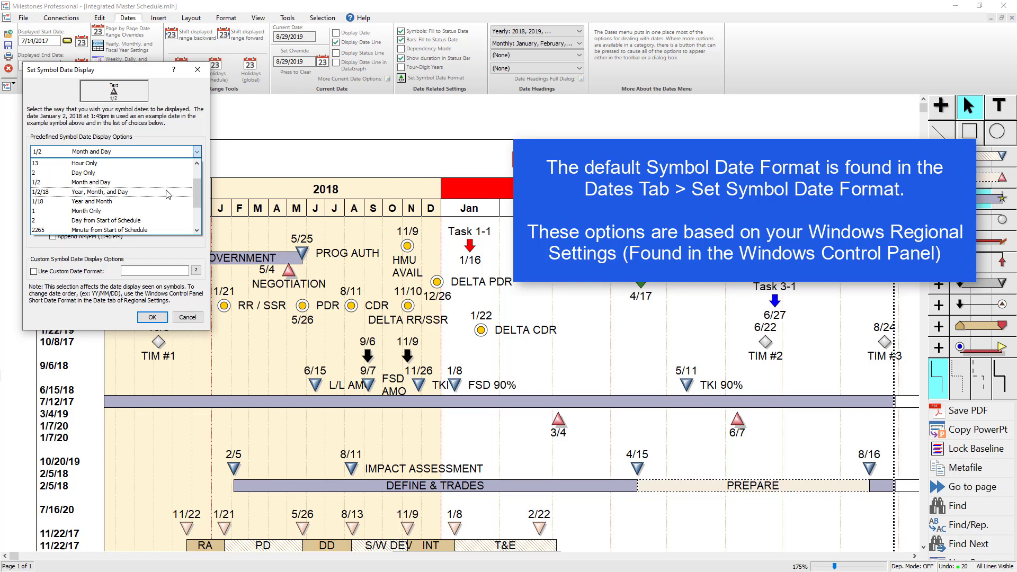
Step: Enable Use Custom Date Format and consult the Custom Date Formatting Strings reference, moved aside
left_click(198, 249)
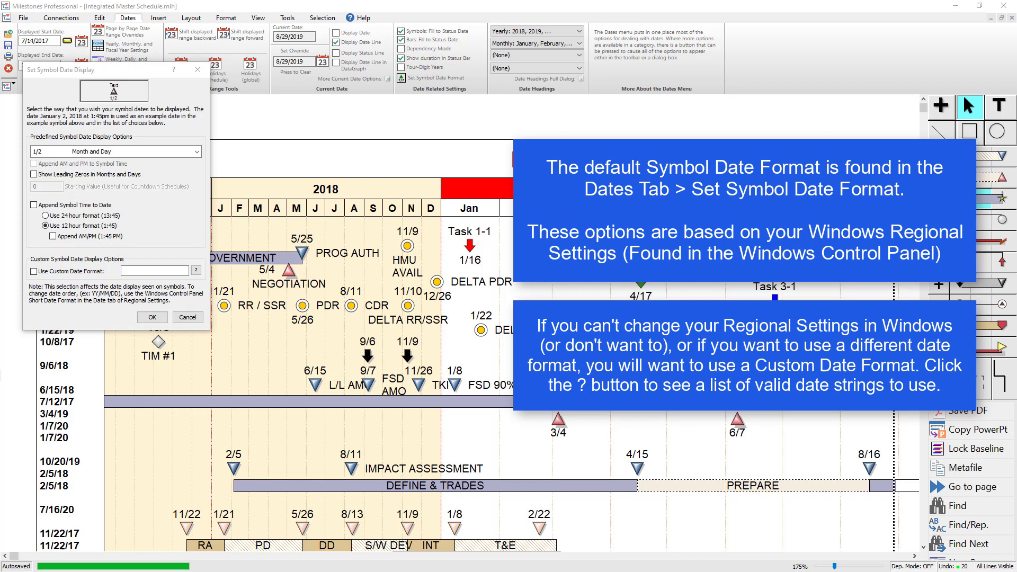
left_click(49, 273)
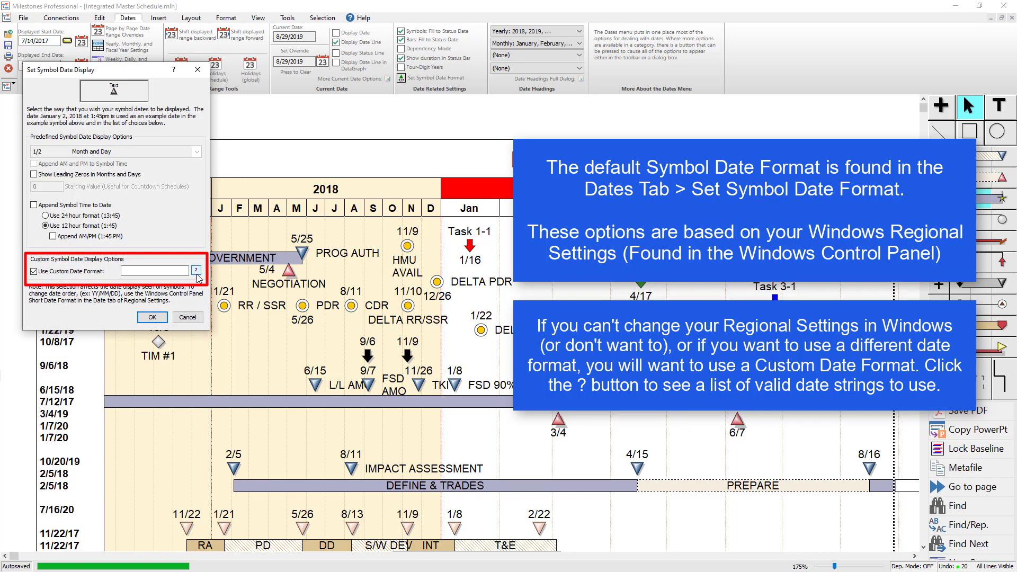
left_click(199, 273)
left_click(197, 273)
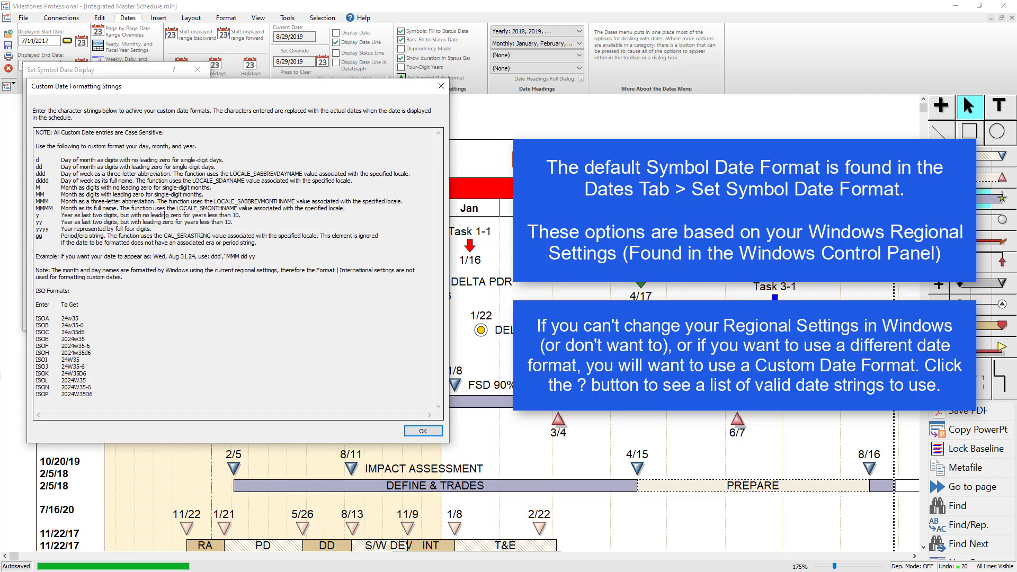
left_click_drag(136, 89, 338, 110)
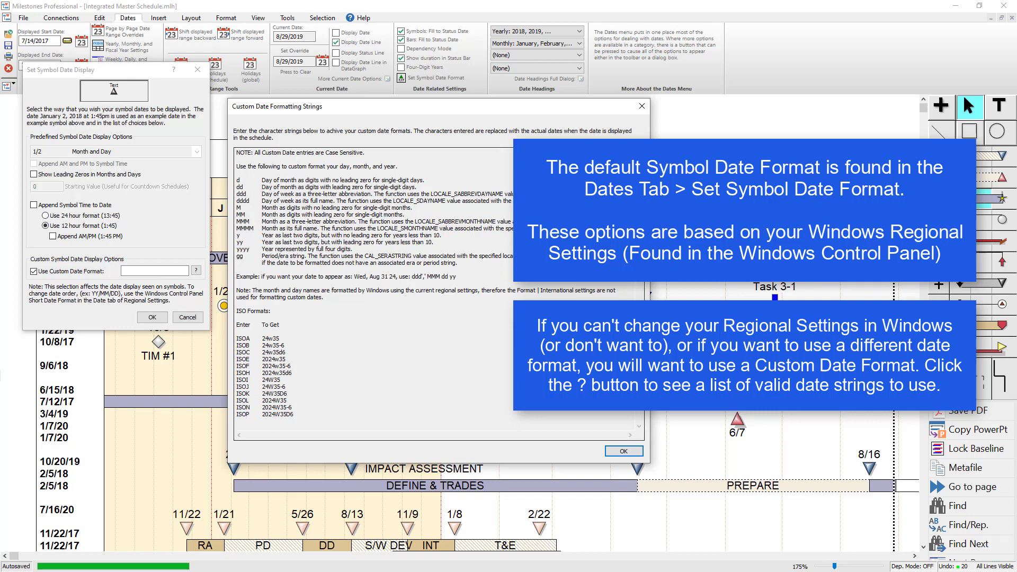
Step: Enter 'dd' as the custom symbol date format, checking it against the format strings reference
left_click(641, 105)
left_click(158, 273)
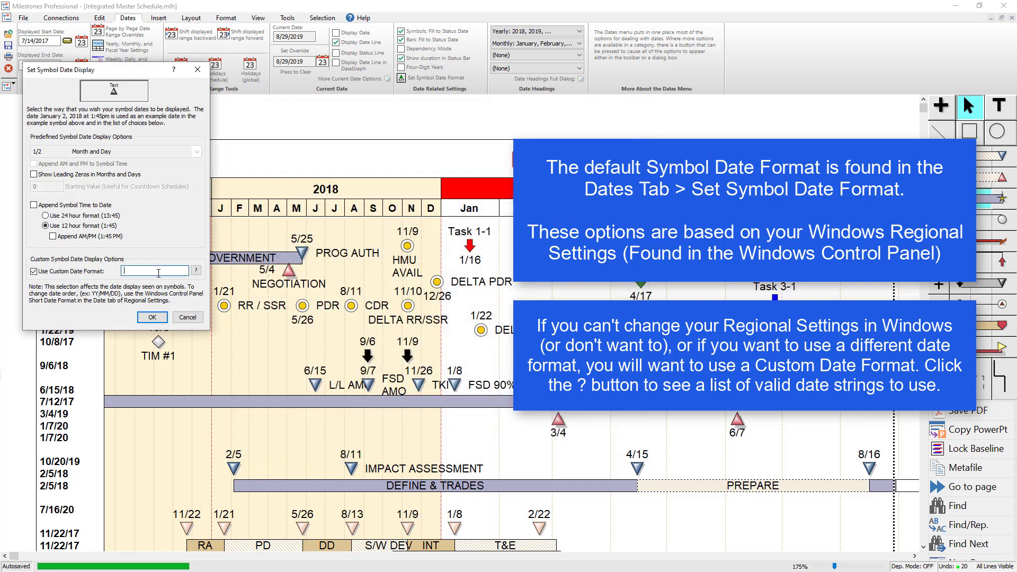
type("dd")
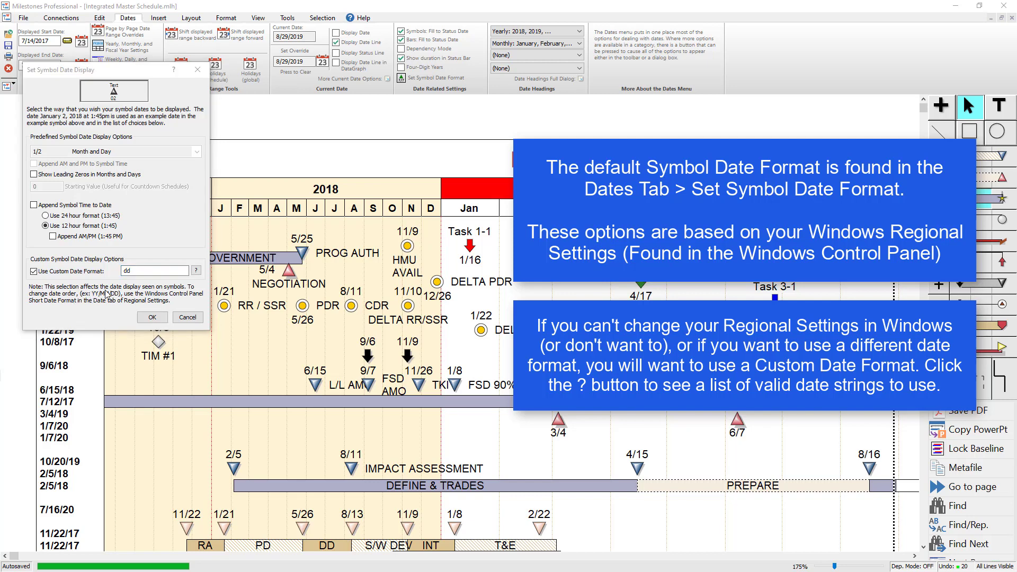
left_click(196, 272)
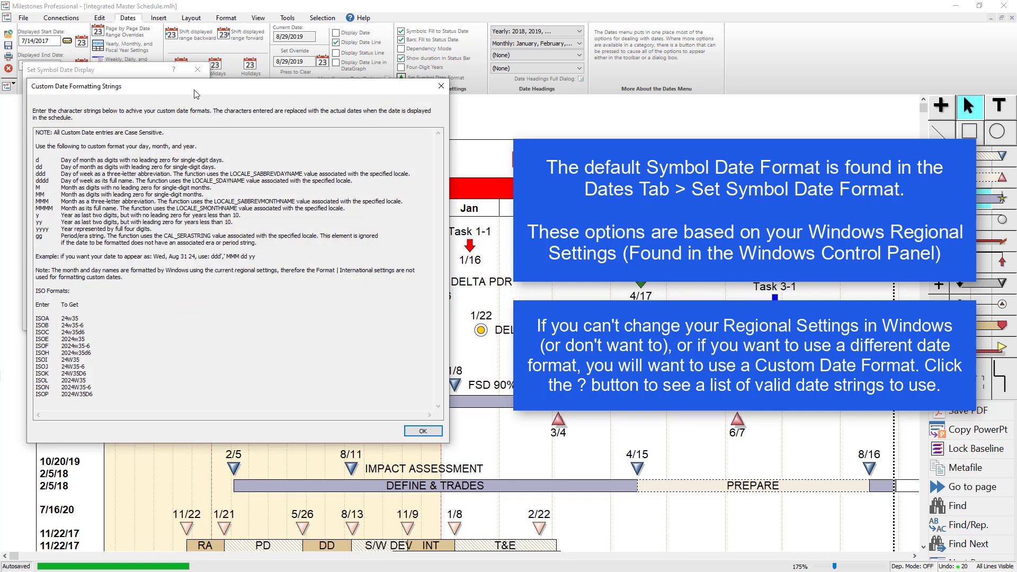
left_click_drag(191, 78, 365, 98)
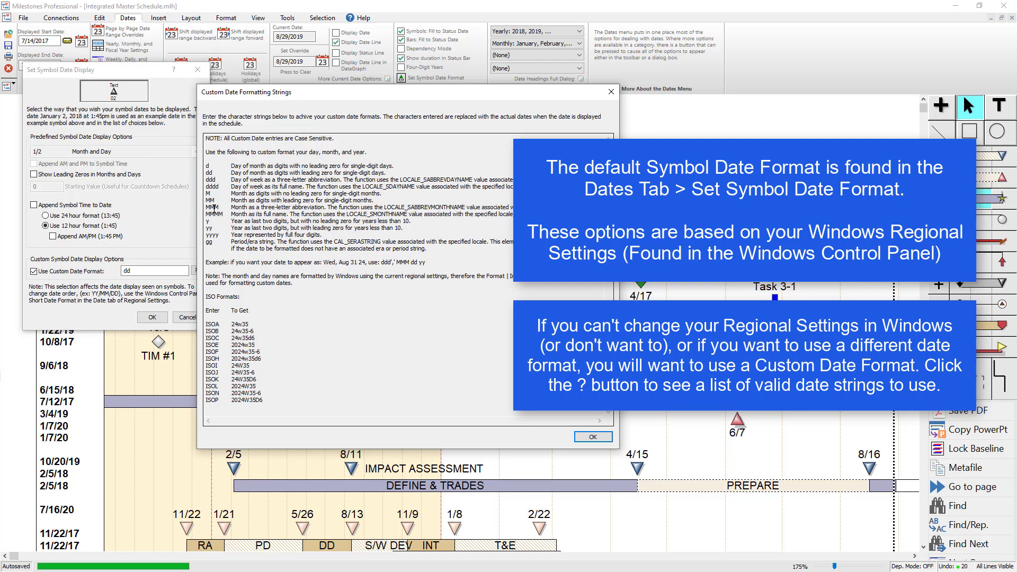
left_click(592, 436)
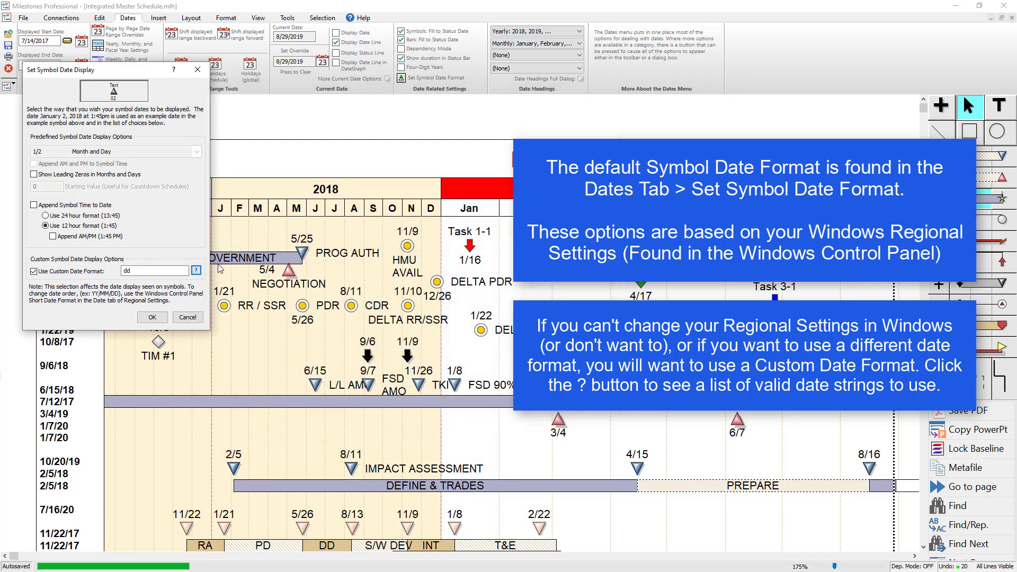
Step: Extend the custom format to 'dd - MMM' and apply it so symbols show dates like 25 - Oct
left_click(157, 273)
type("- ")
type("MM")
type("M")
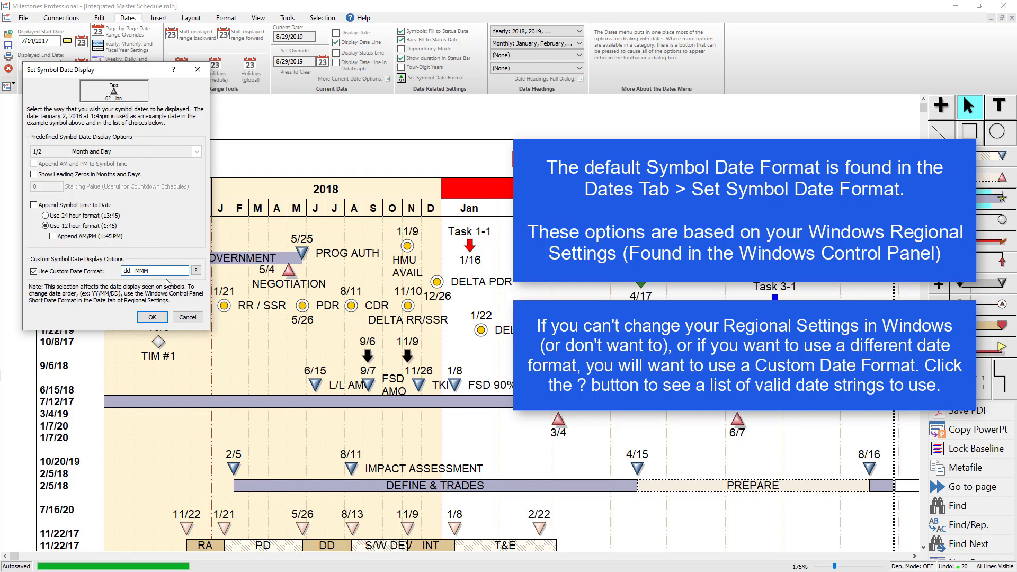
left_click(159, 320)
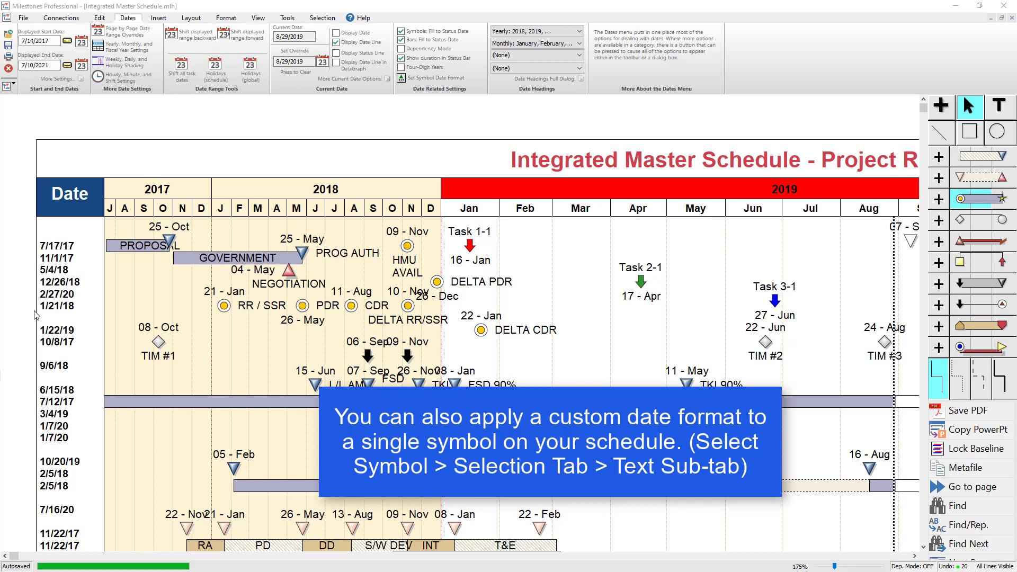
Step: Give the 09 - Nov HMU AVAIL milestone a 'ddd' custom date so it shows Fri
left_click(408, 248)
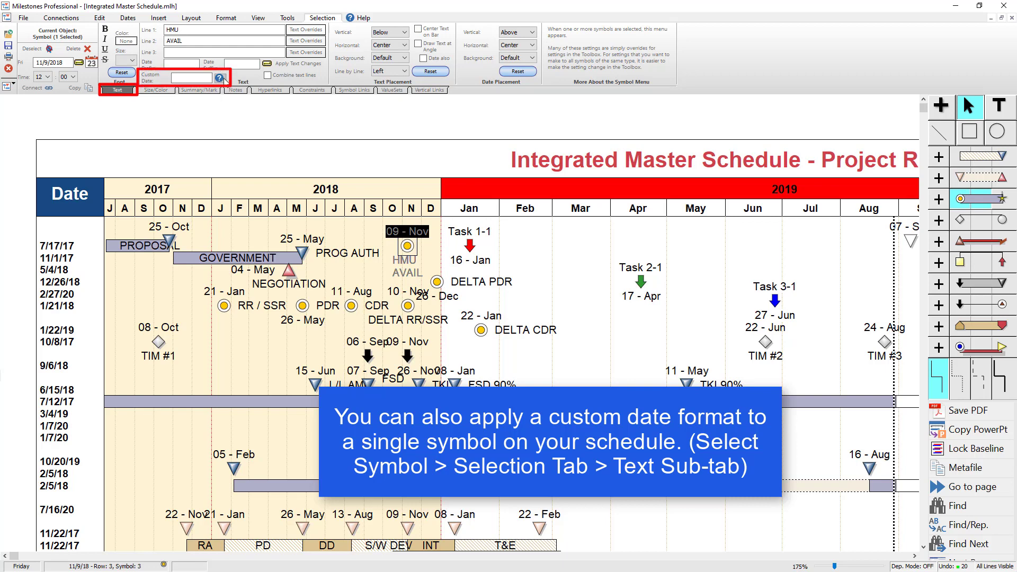
left_click(221, 78)
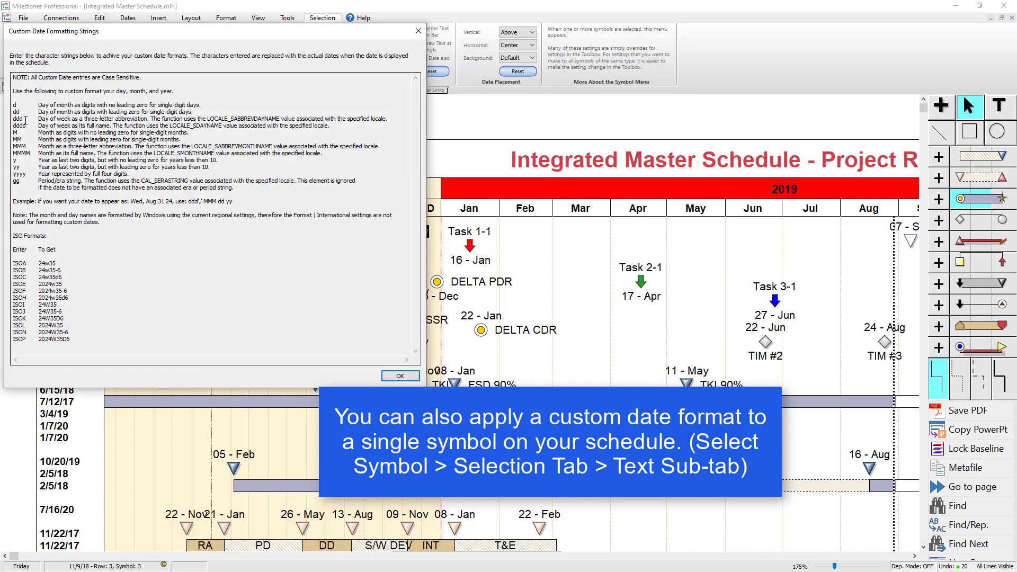
left_click(400, 376)
left_click(193, 79)
type("d")
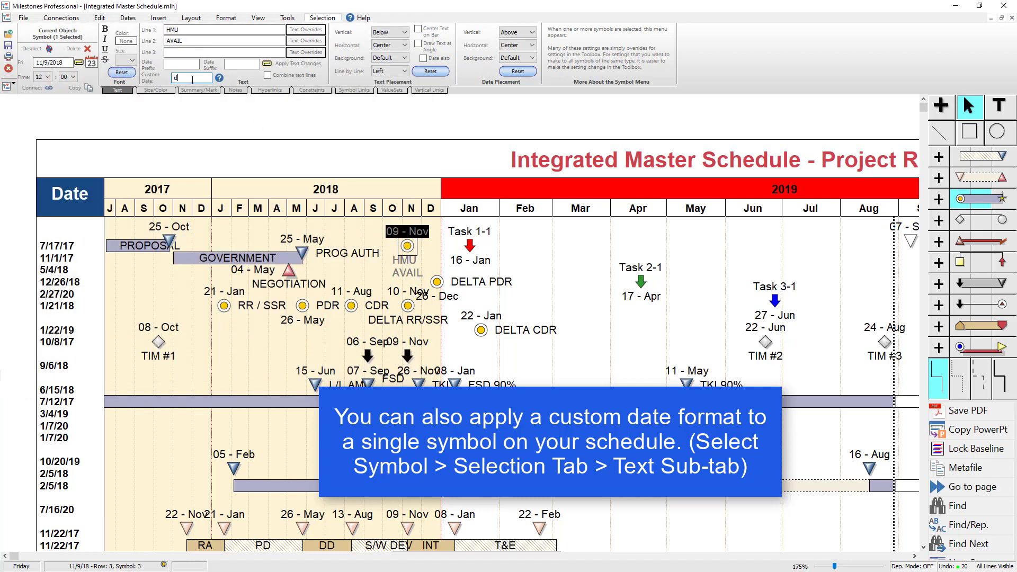
type("dd")
left_click(296, 64)
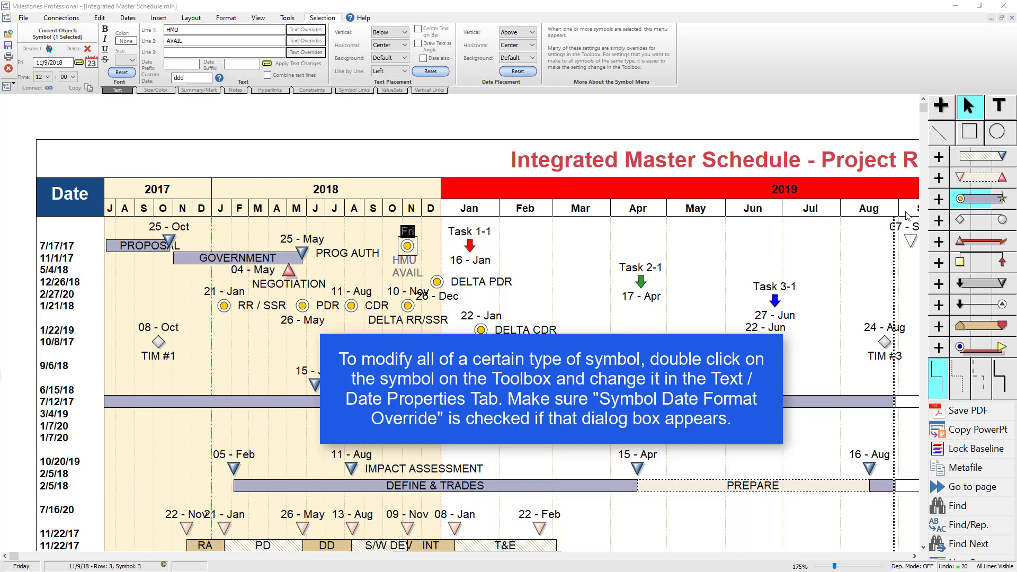
Step: Set the circle milestone type's Symbol Date Format Override to 'ddd' and update existing milestones
double_click(961, 205)
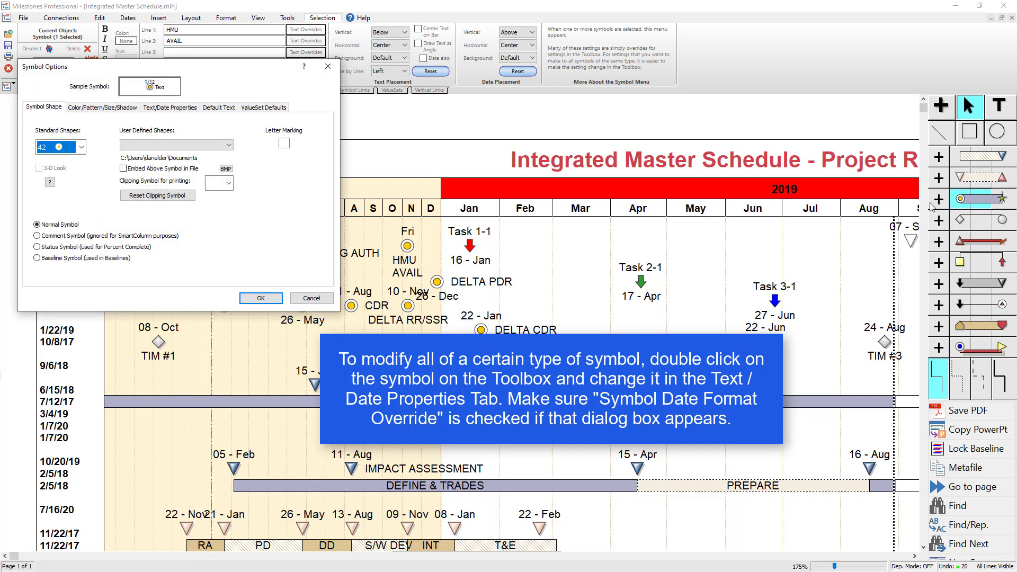
left_click(188, 111)
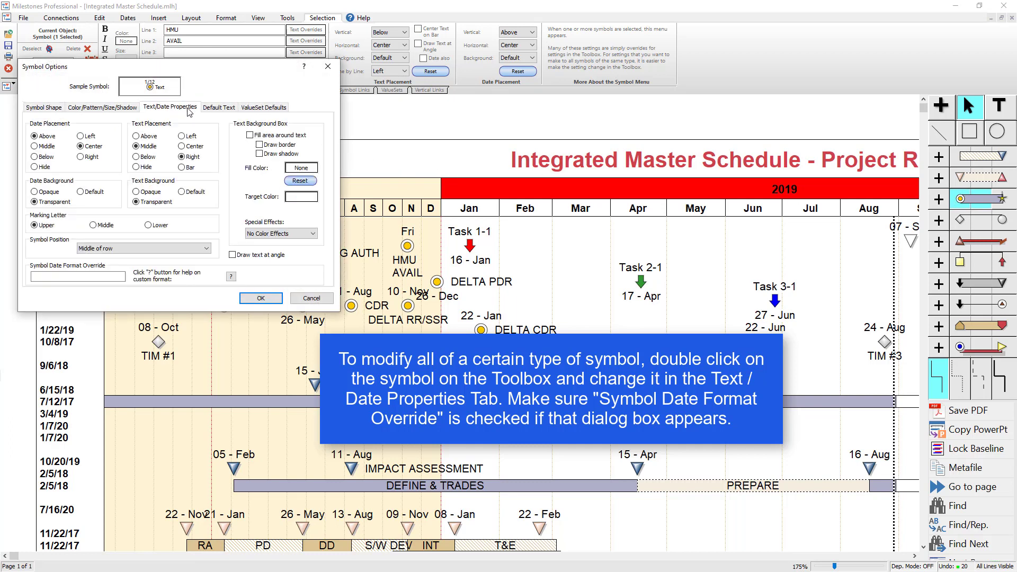
left_click(74, 276)
left_click(79, 277)
type("ddd")
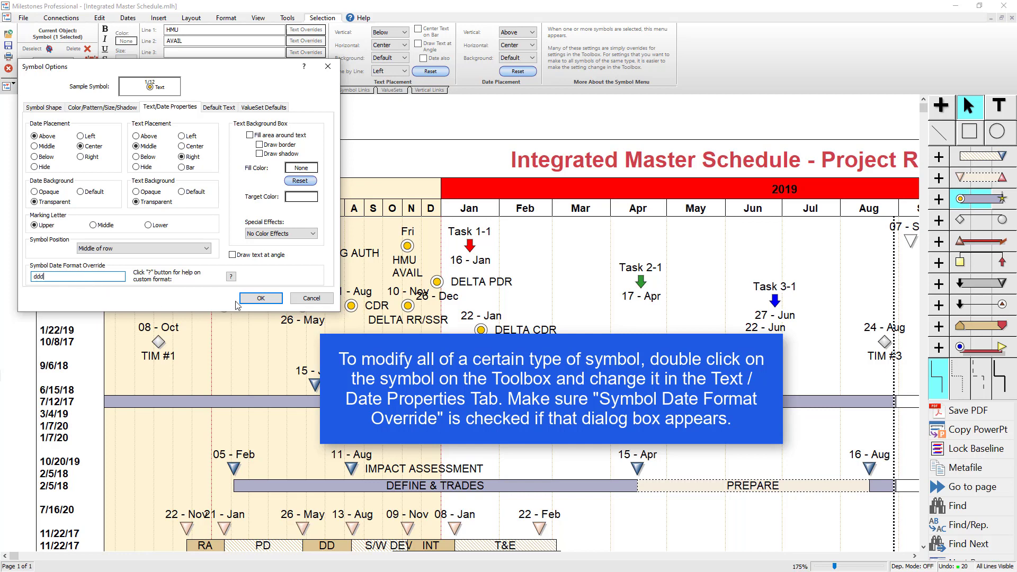
left_click(256, 302)
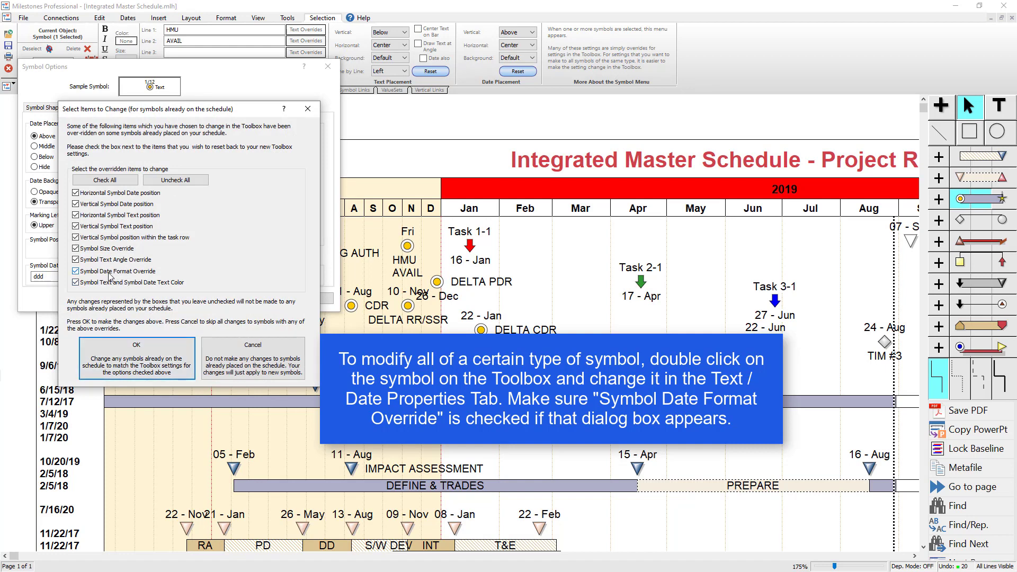
left_click(163, 359)
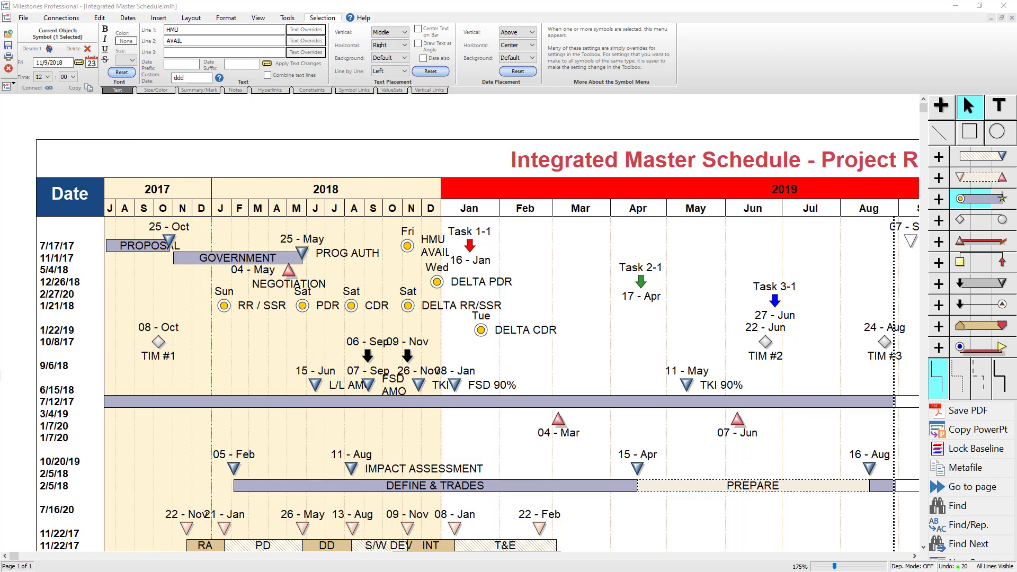
Step: Select the Date column and enable its dd-MM-yyyy custom format, giving 17-07-2017 style dates
left_click(68, 211)
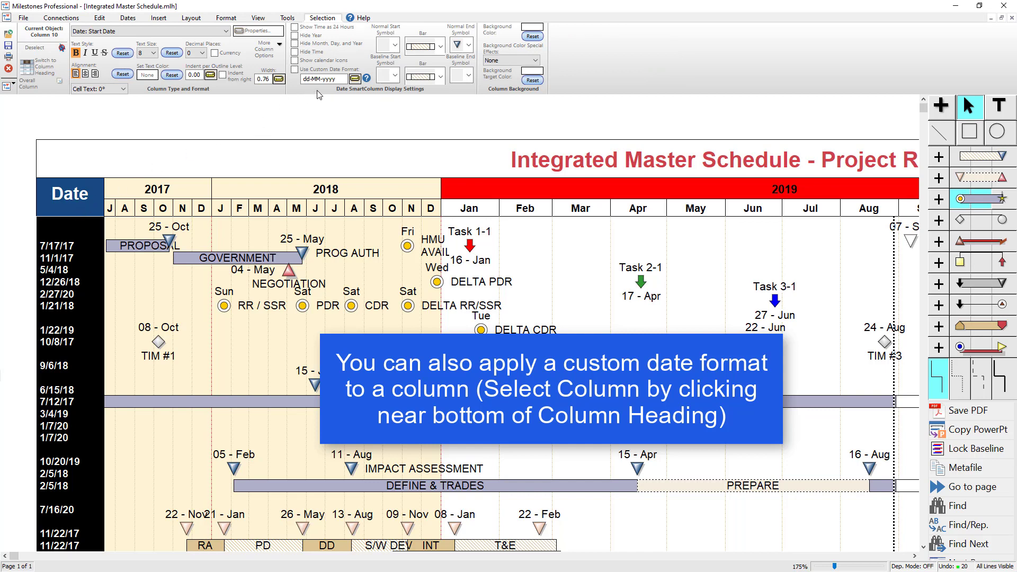
left_click(338, 79)
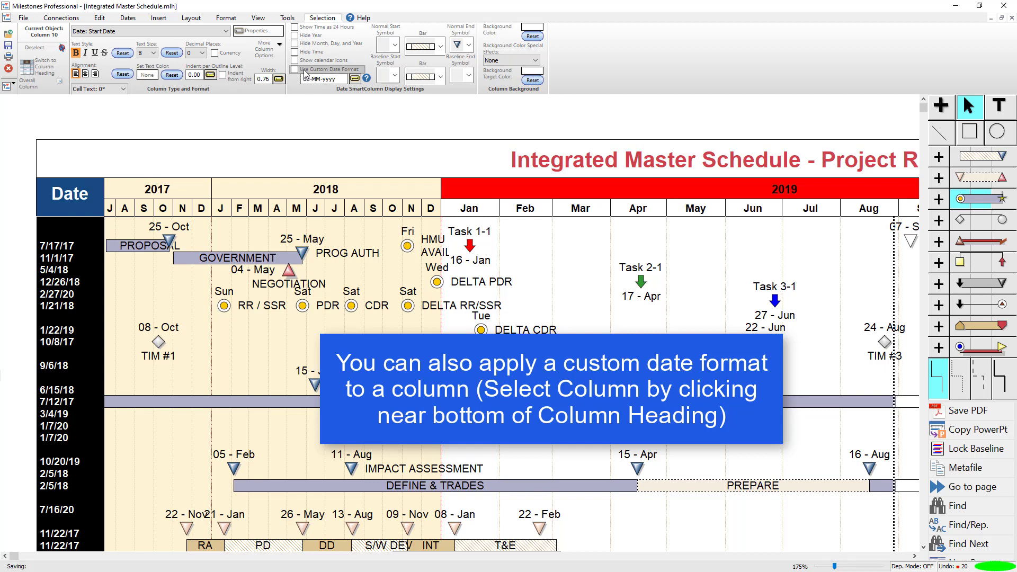
left_click(305, 71)
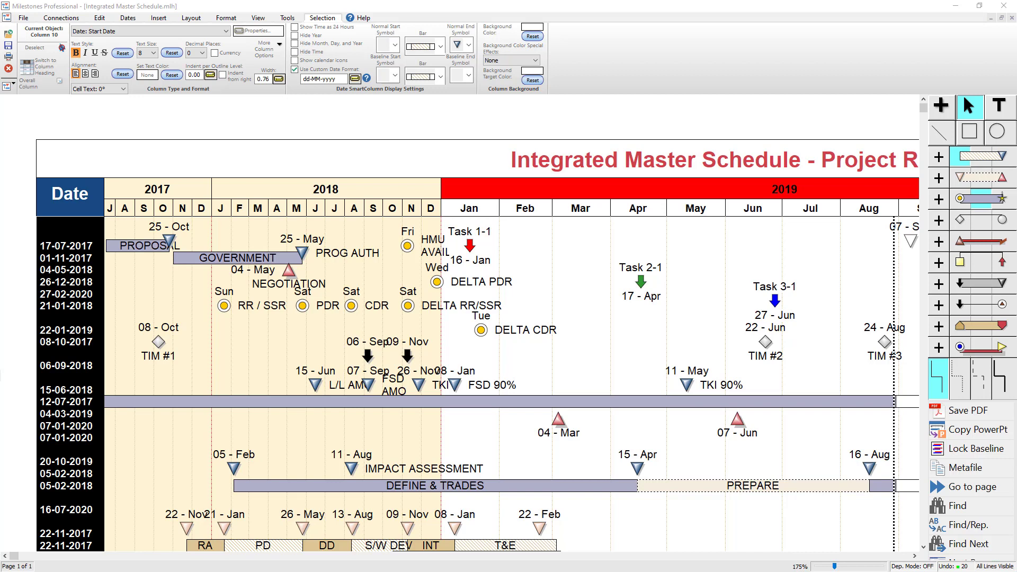
Step: Append &date to the IMPACT ASSESSMENT label so it reads IMPACT ASSESSMENT 11 - Aug
left_click(351, 469)
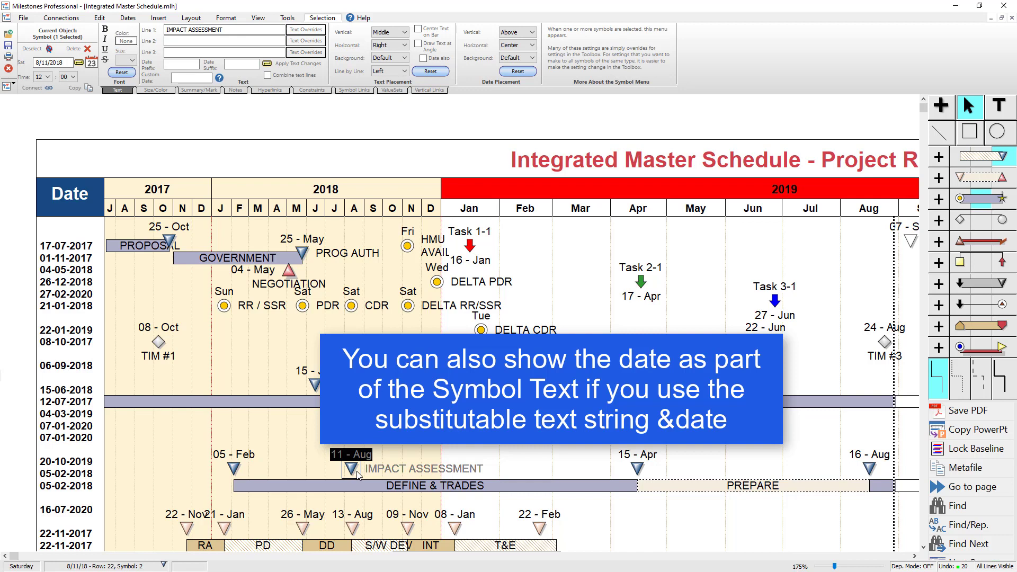
left_click(237, 30)
type("date")
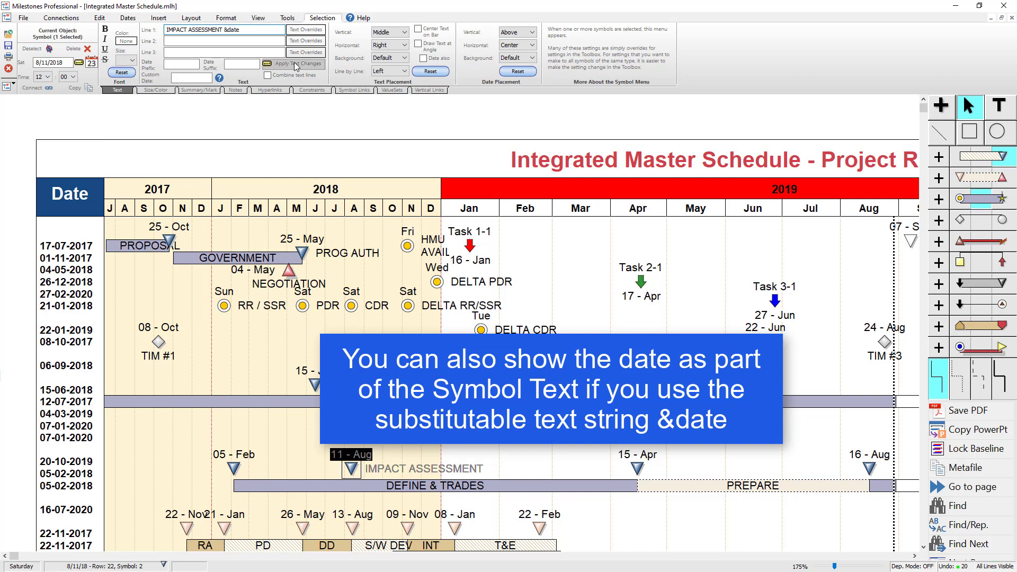
left_click(295, 67)
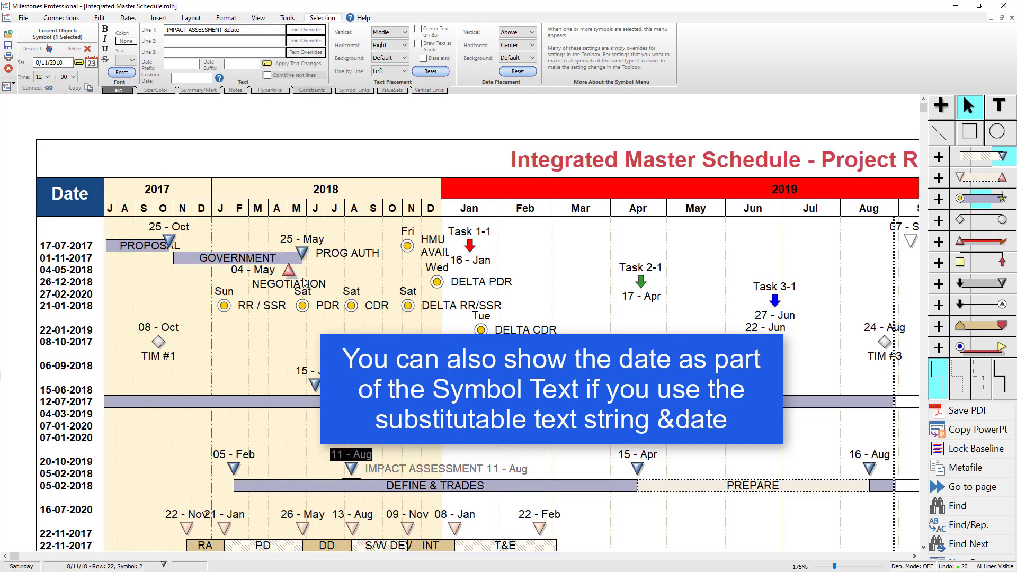